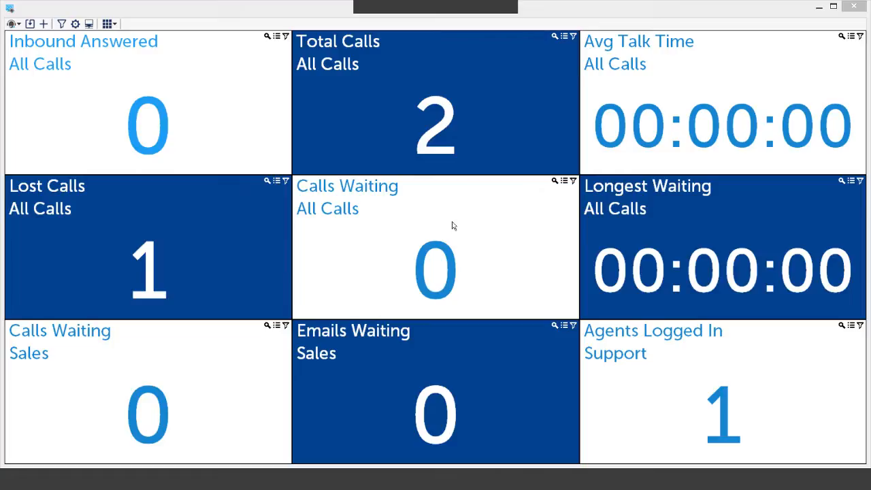
Browse the statistic categories available for a new tile, including Call Totals and Network Statistics, and discard the tile
right_click(397, 216)
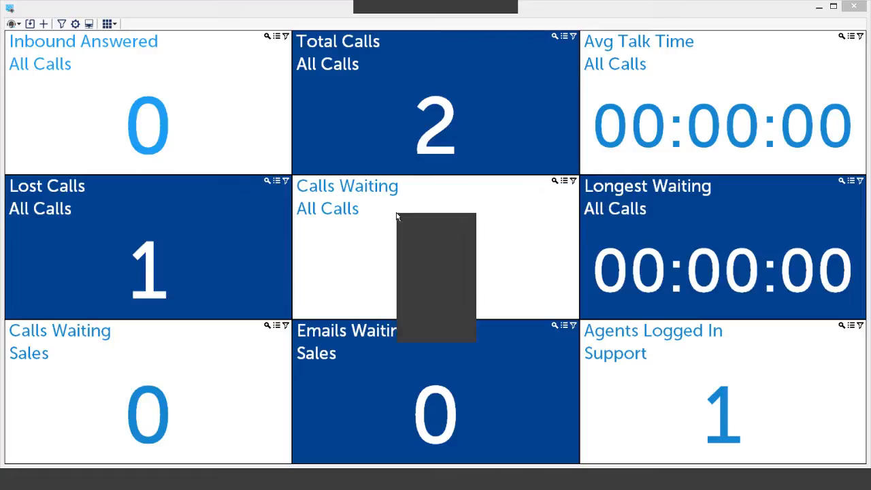
click(429, 332)
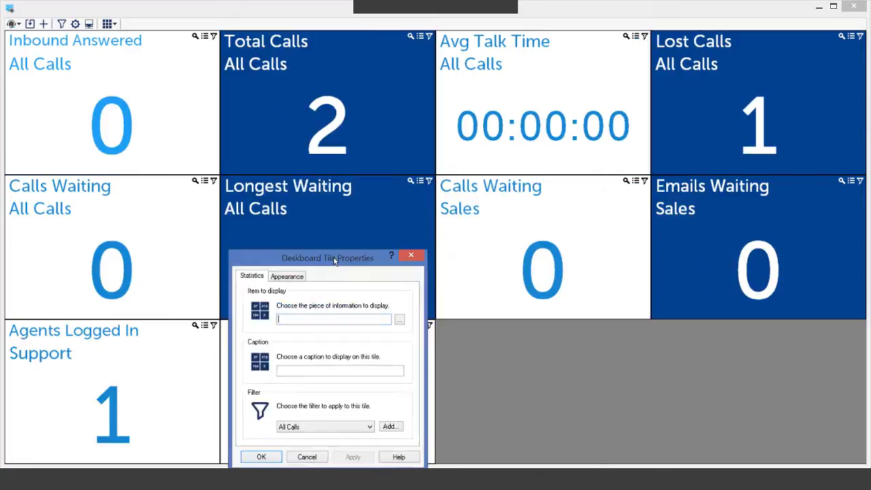
drag(333, 257, 384, 149)
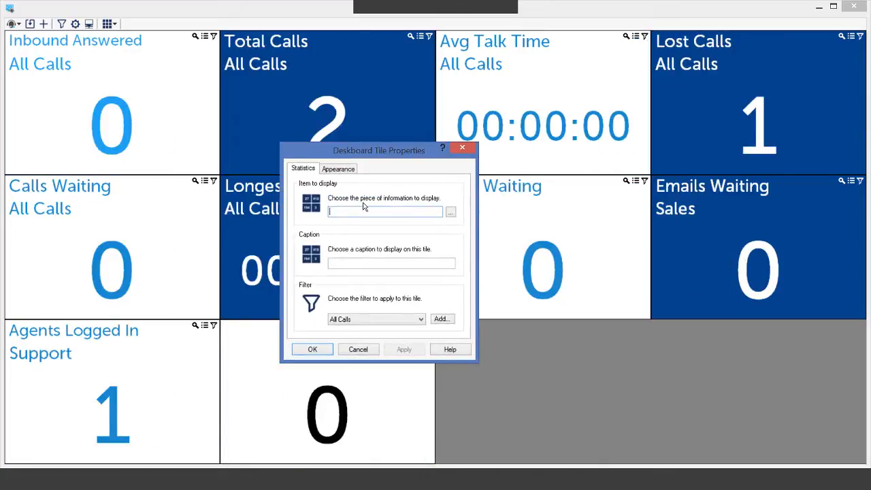
click(450, 214)
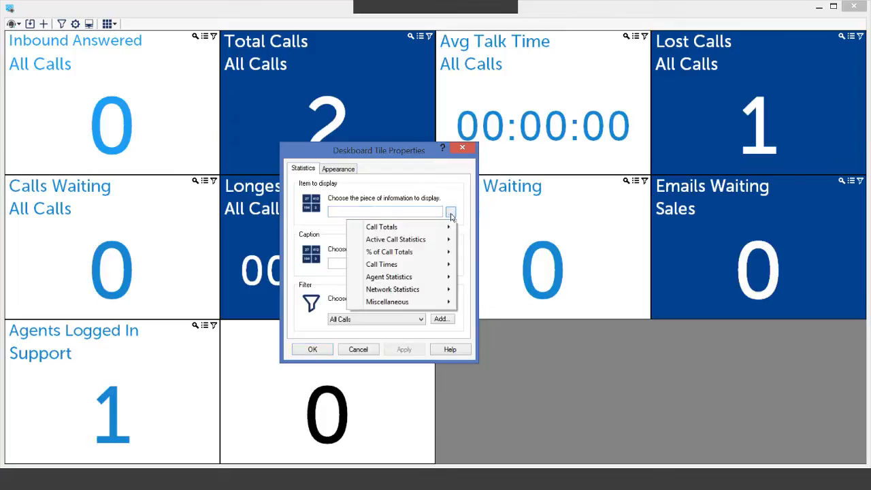
mouse_move(444, 223)
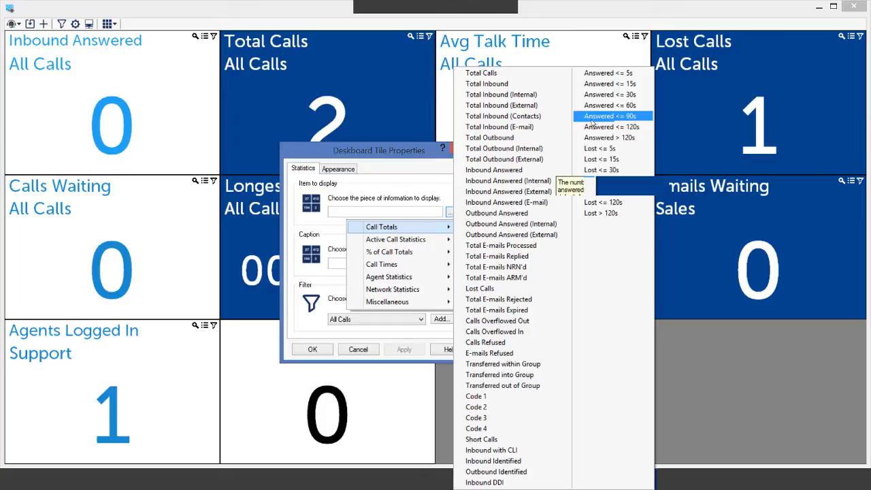
mouse_move(405, 242)
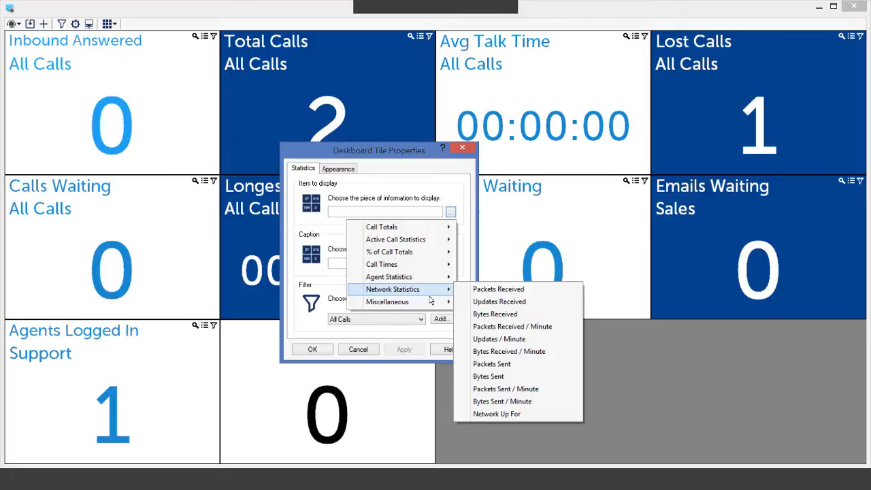
mouse_move(431, 308)
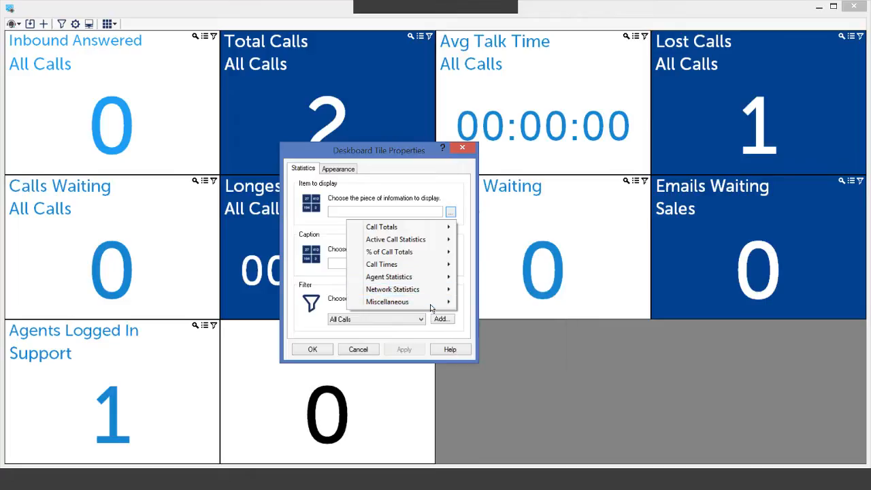
click(374, 350)
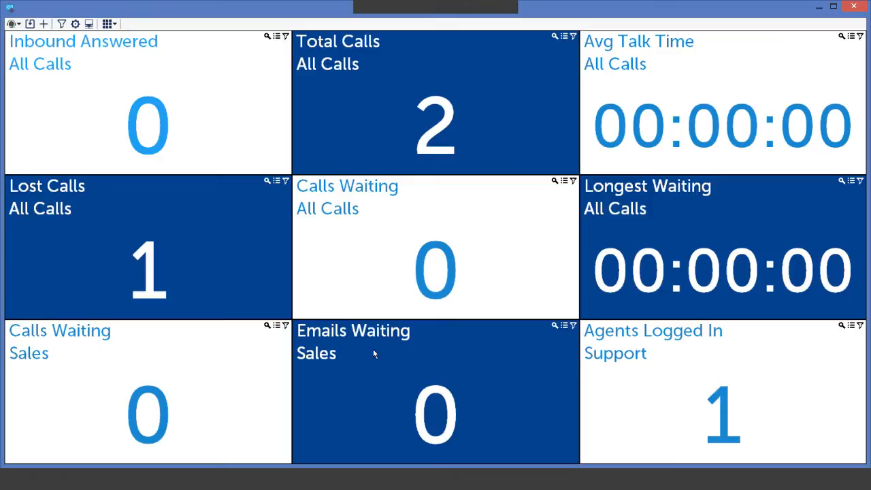
Review the alarm settings of the Calls Waiting (All Calls) tile and close its properties without changes
right_click(423, 283)
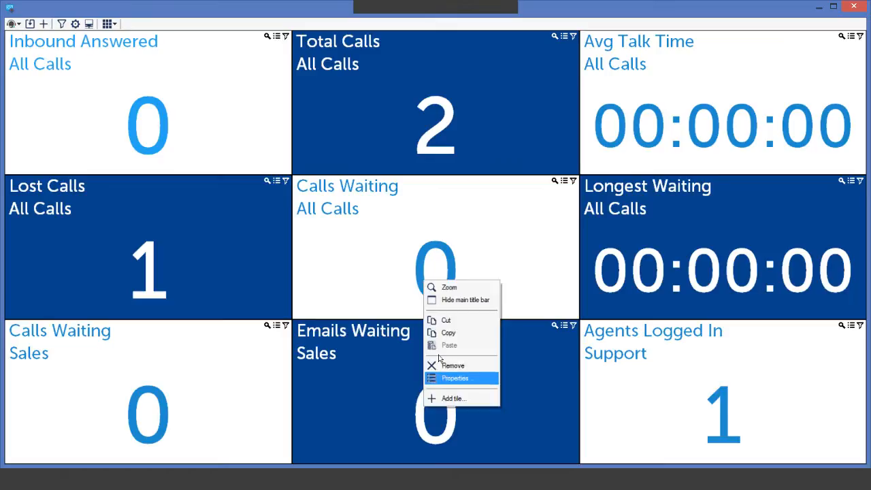
click(453, 378)
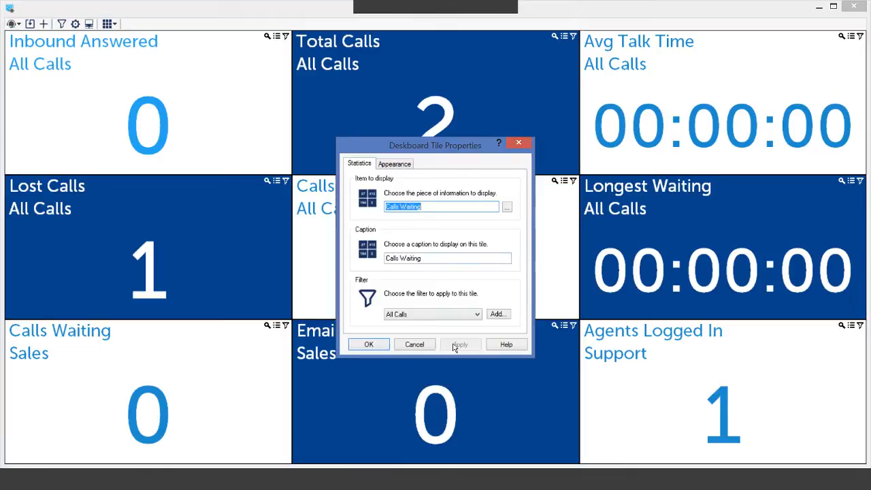
click(395, 163)
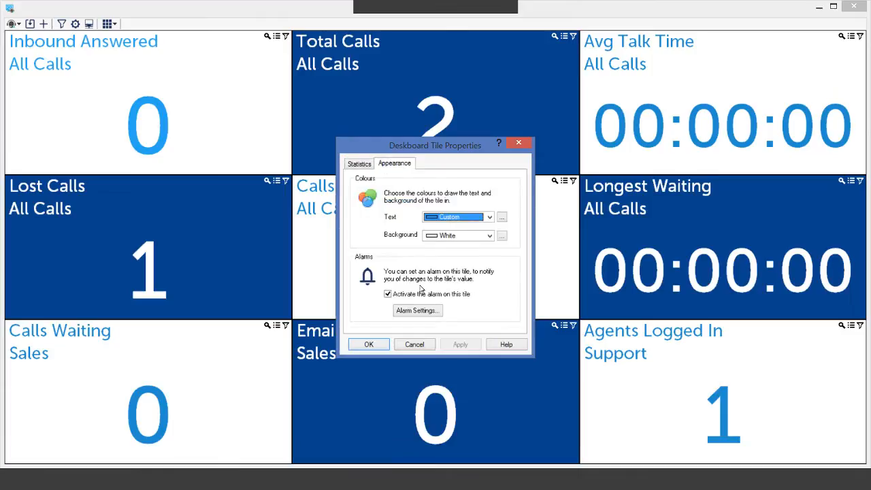
click(422, 310)
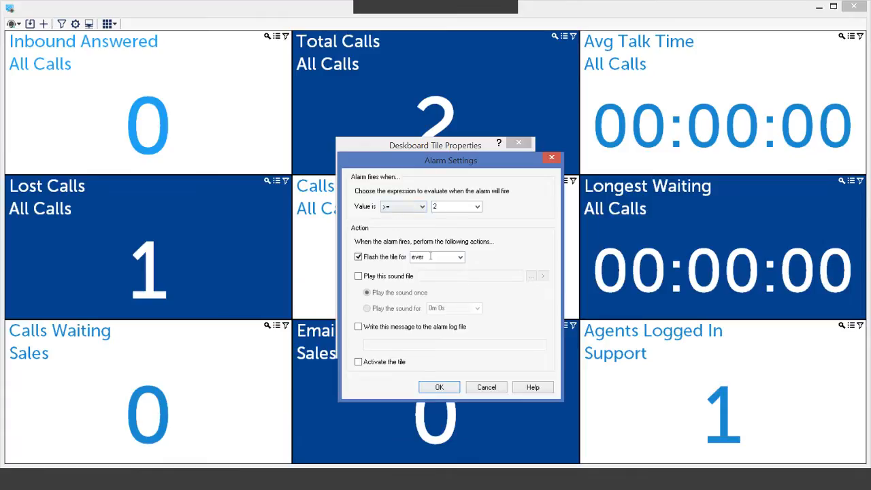
click(446, 387)
click(414, 344)
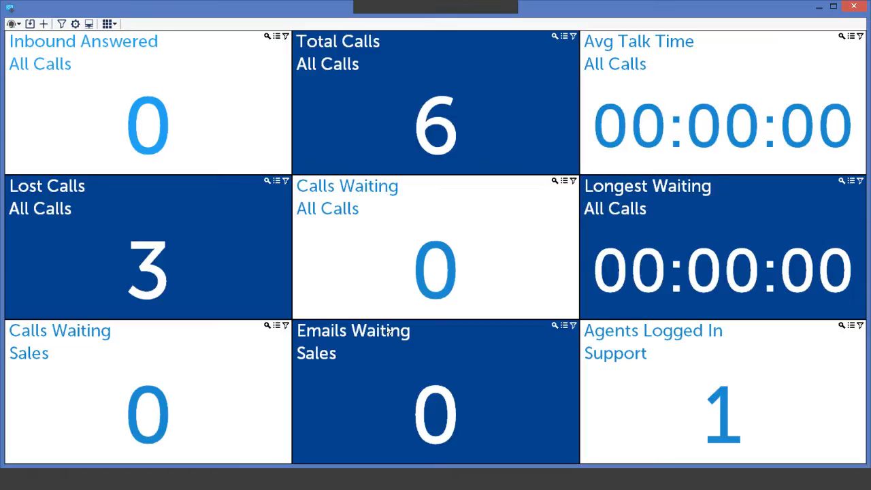
right_click(387, 327)
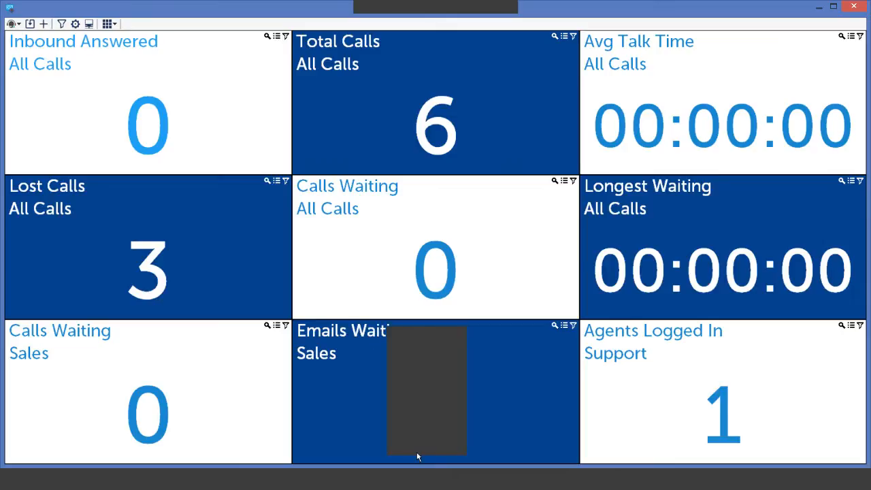
click(413, 446)
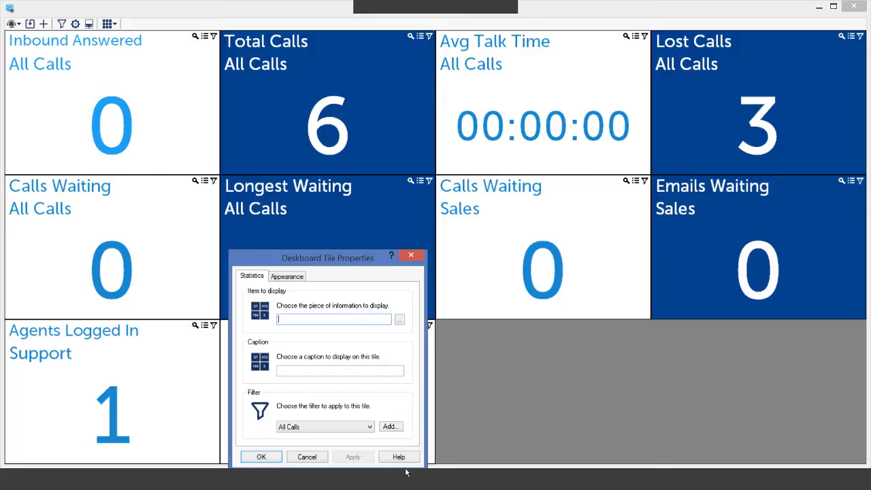
click(307, 457)
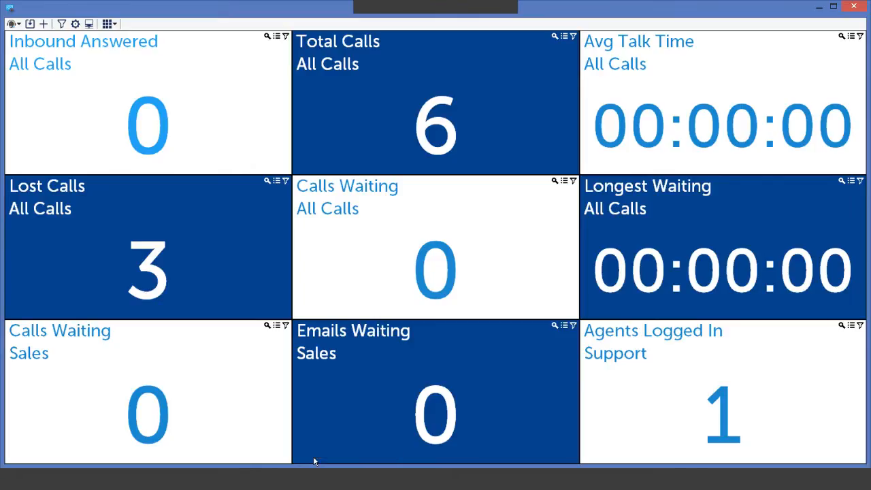
Switch to Reporter Real-Time Pro and enlarge the Multi Stat tile to read its statistics, restoring the dashboard view when done
click(182, 485)
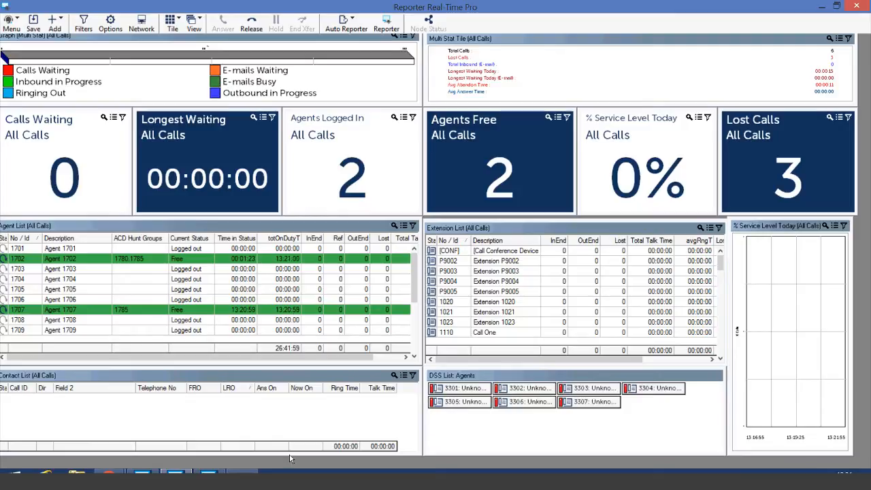
drag(292, 463, 336, 413)
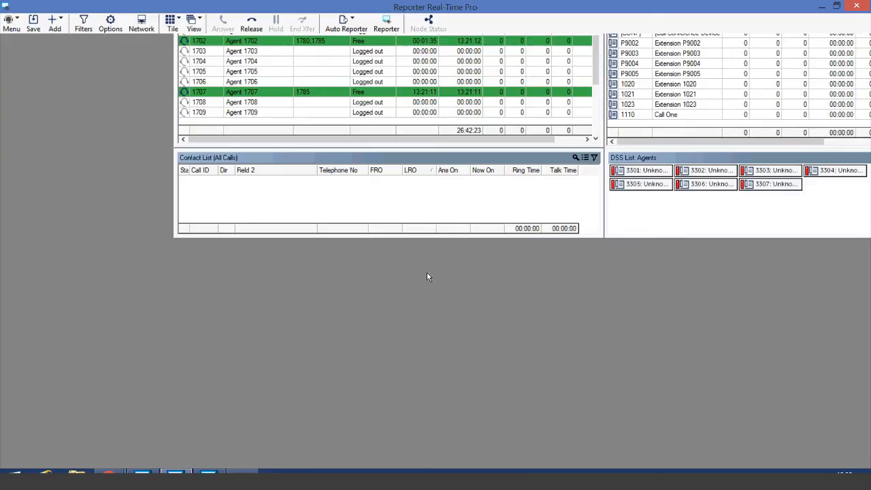
drag(426, 273, 403, 318)
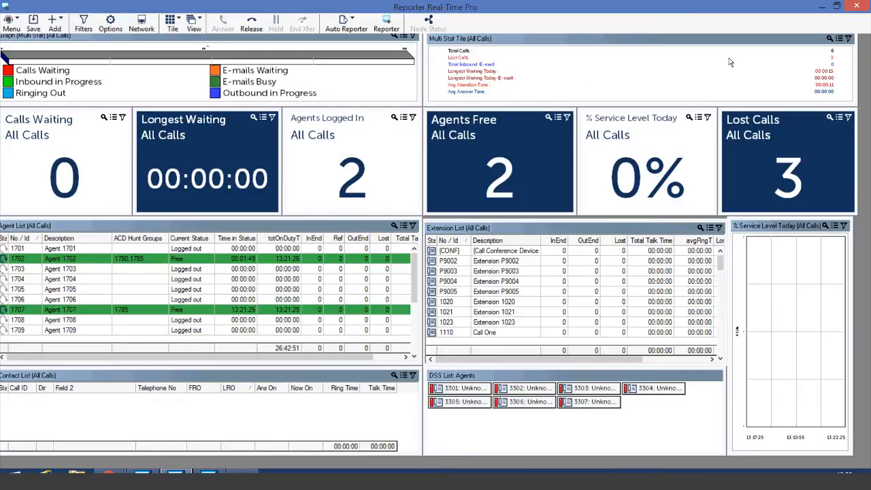
click(830, 40)
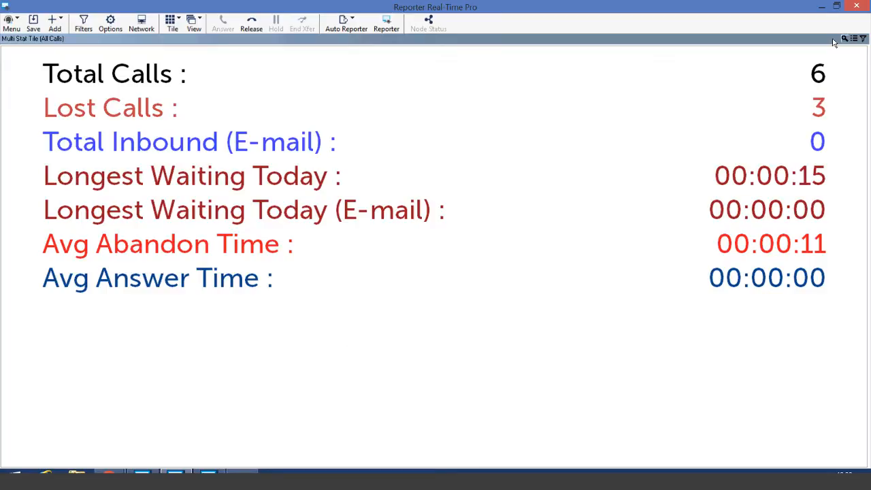
click(843, 39)
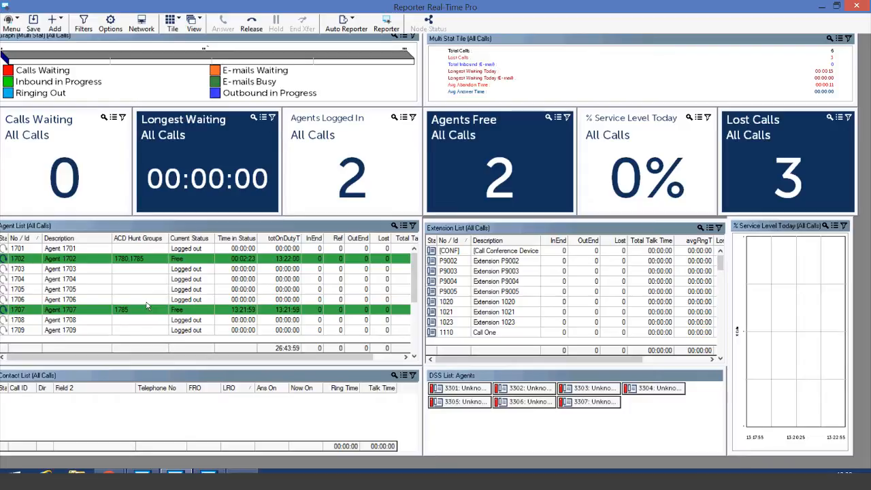
Put Agent 1702 into the Busy N/A state and return the agent to the free state
right_click(125, 260)
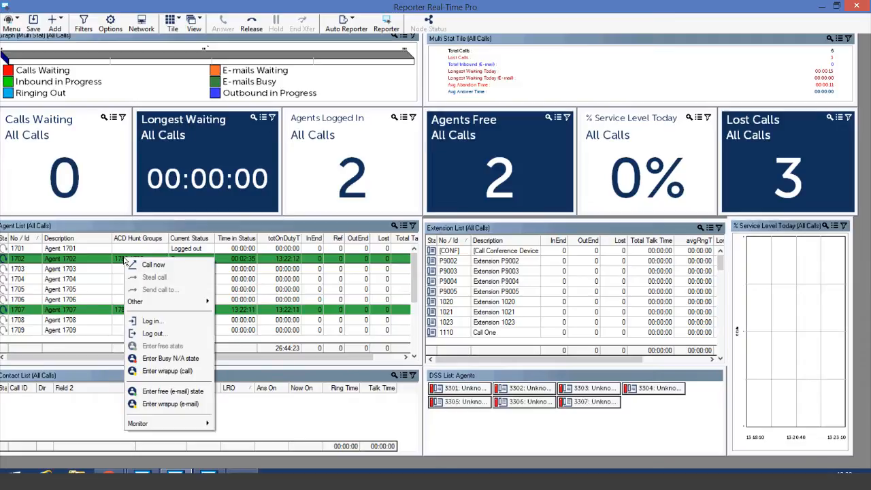
click(165, 357)
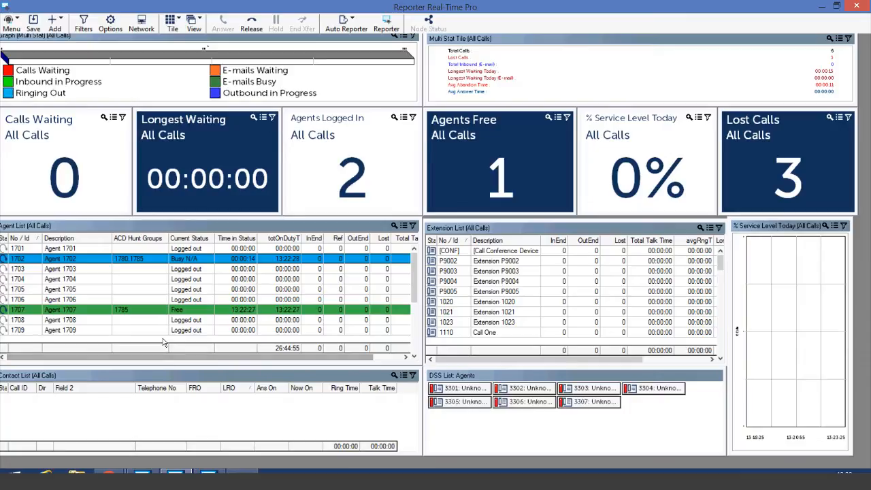
right_click(138, 259)
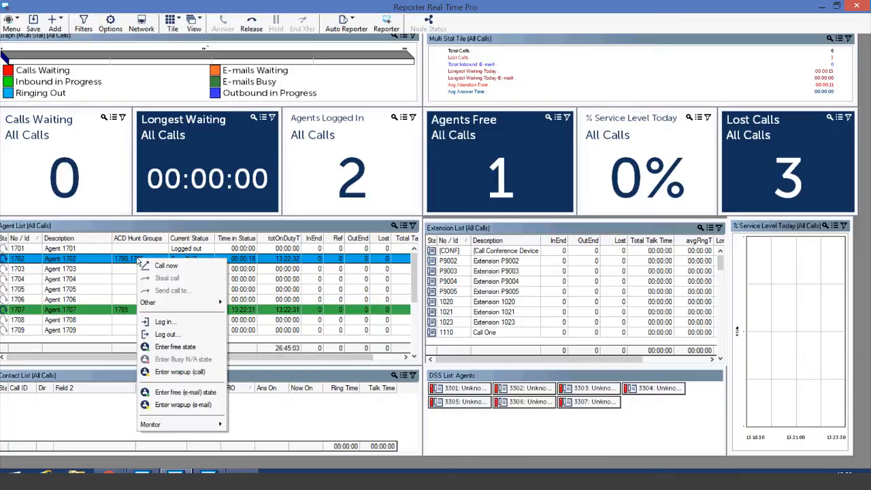
click(175, 345)
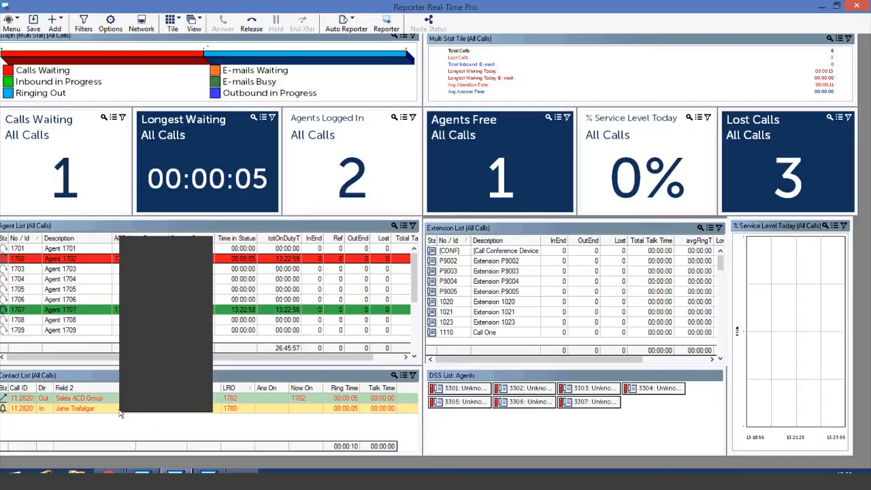
Examine the call control options for the waiting inbound call in the Contact List
right_click(120, 413)
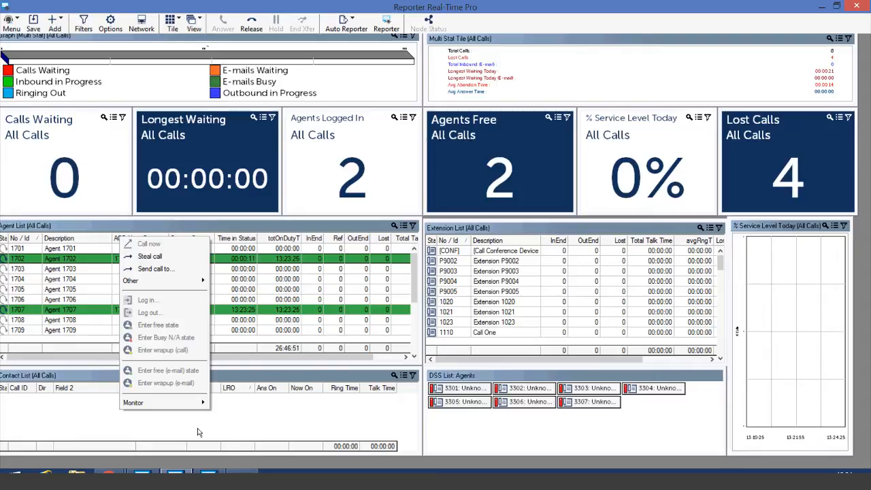
click(227, 421)
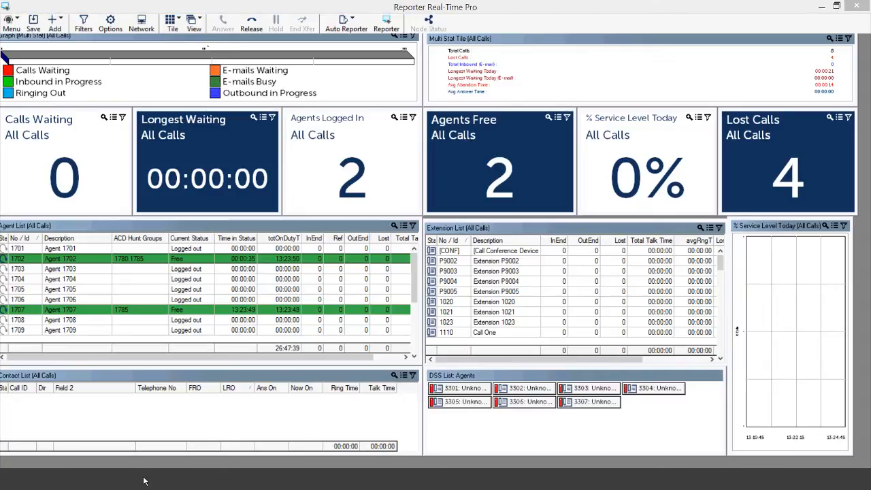
Switch to the Call List report in Reporter and view the Add Filter settings without creating a filter
click(822, 9)
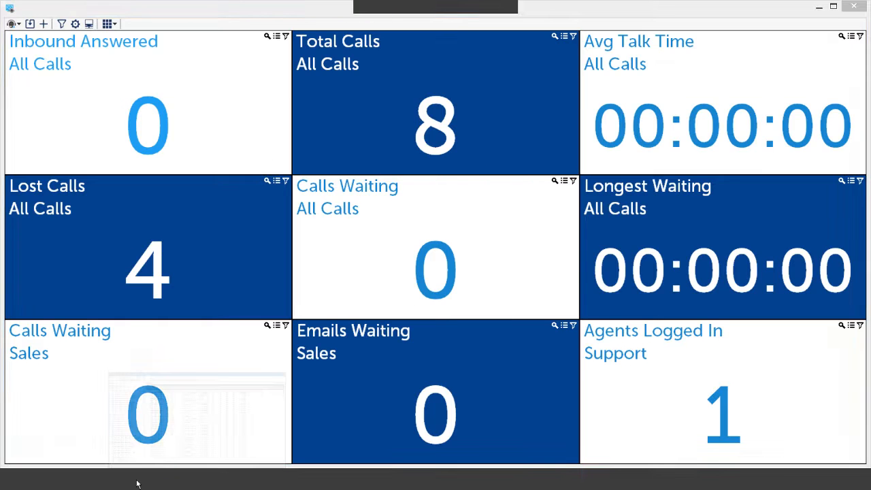
click(157, 468)
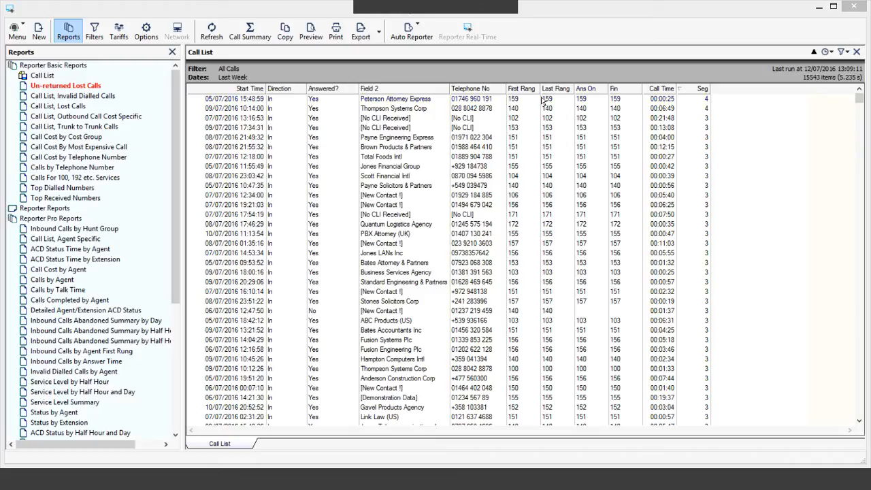
click(842, 55)
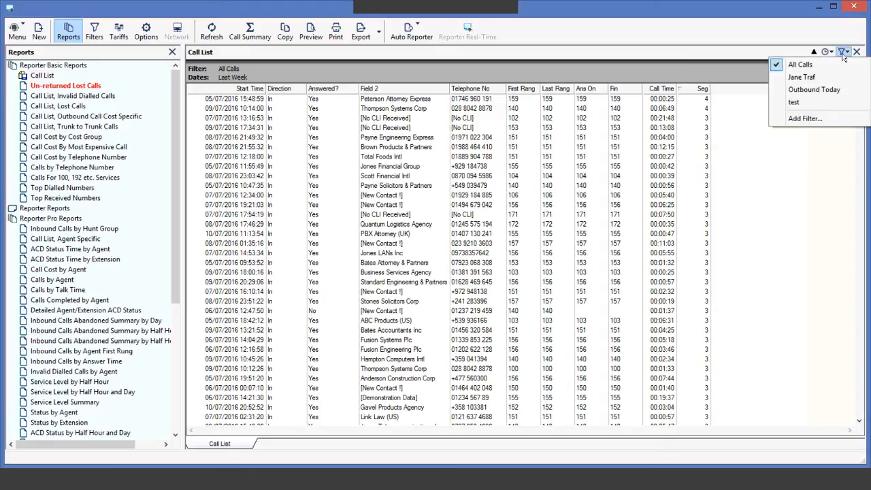
click(827, 118)
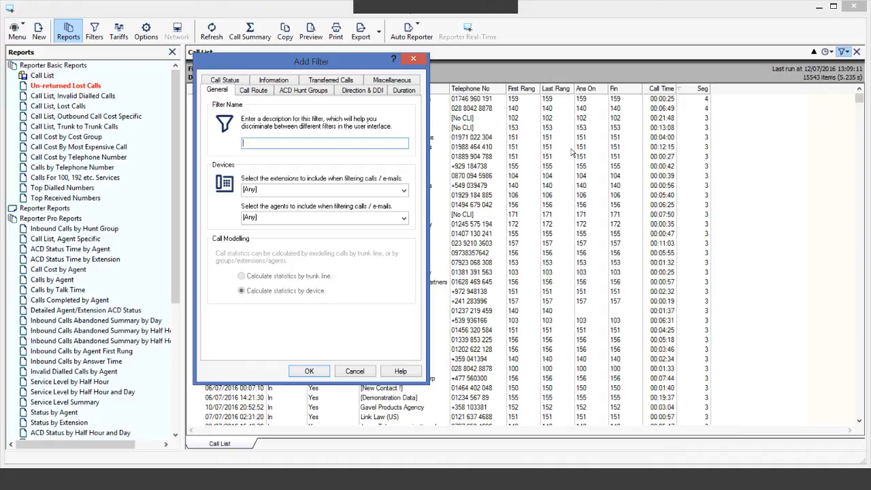
click(352, 369)
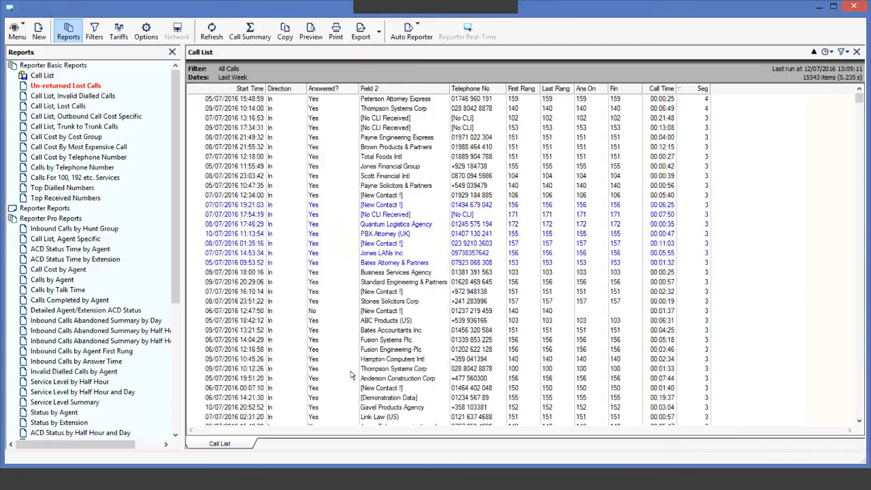
Open the call details of the first call in the Call List and go back to its segment 3
click(272, 101)
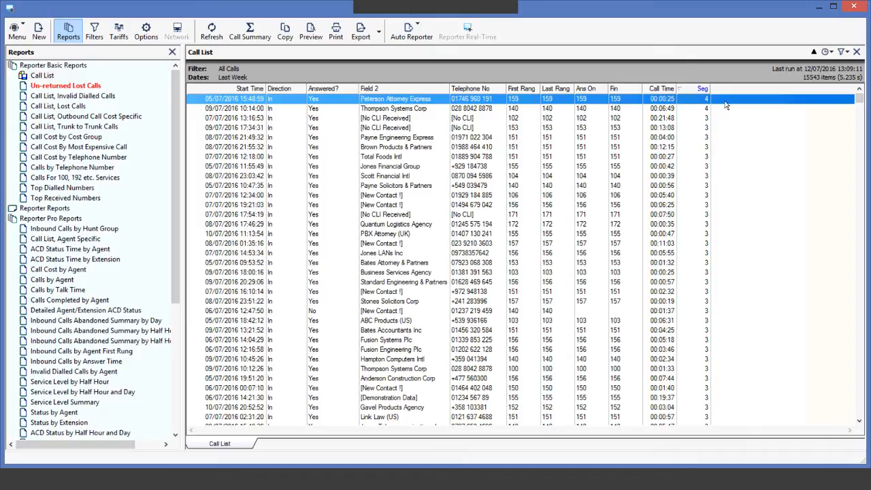
mouse_move(702, 96)
double_click(701, 101)
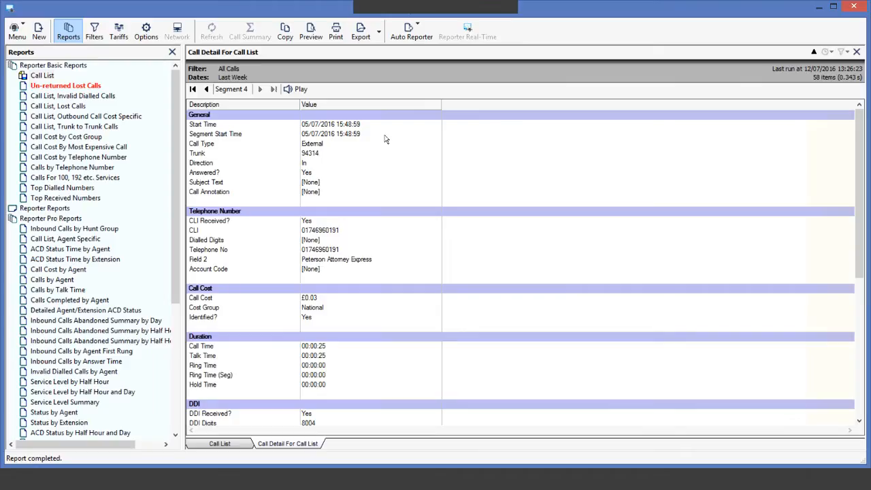
click(208, 89)
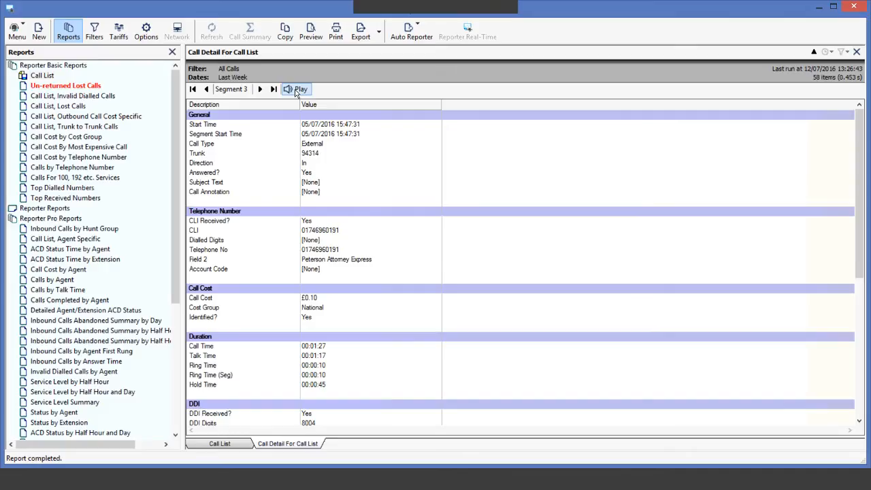
Close the call details and run the Un-returned Lost Calls, Top Dialled Numbers and Calls by Half Hour reports
click(856, 52)
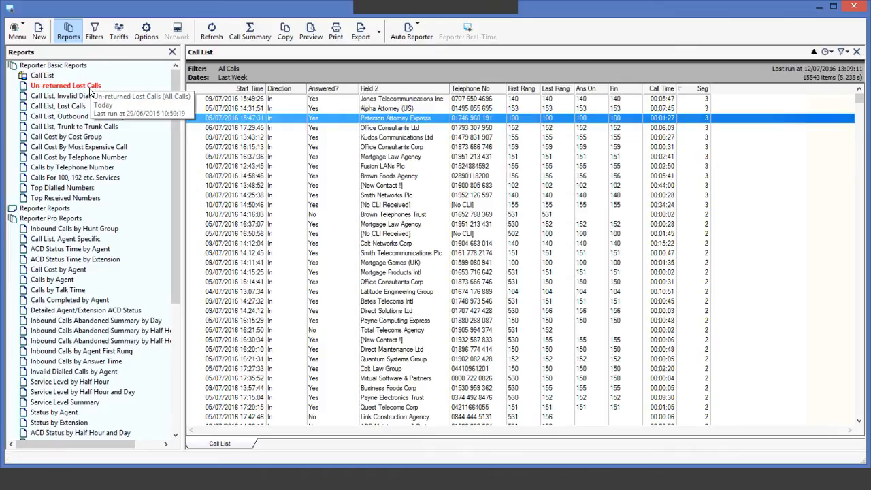
double_click(89, 87)
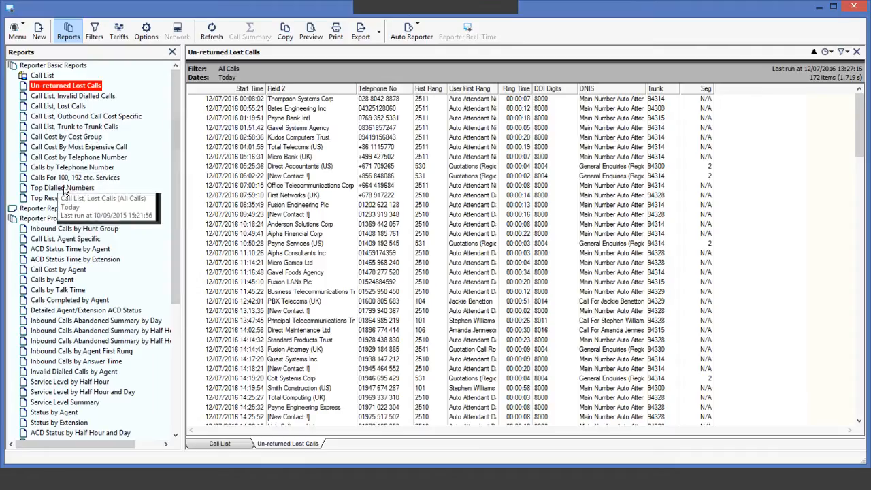
double_click(66, 188)
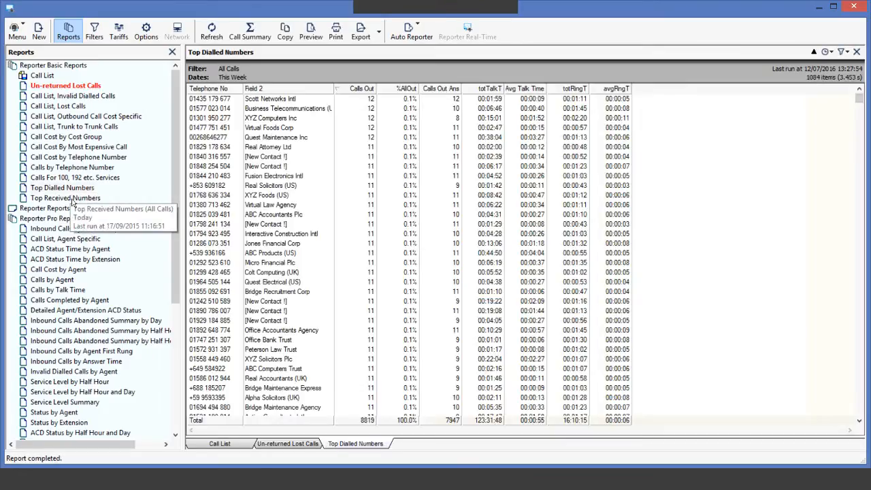
double_click(33, 209)
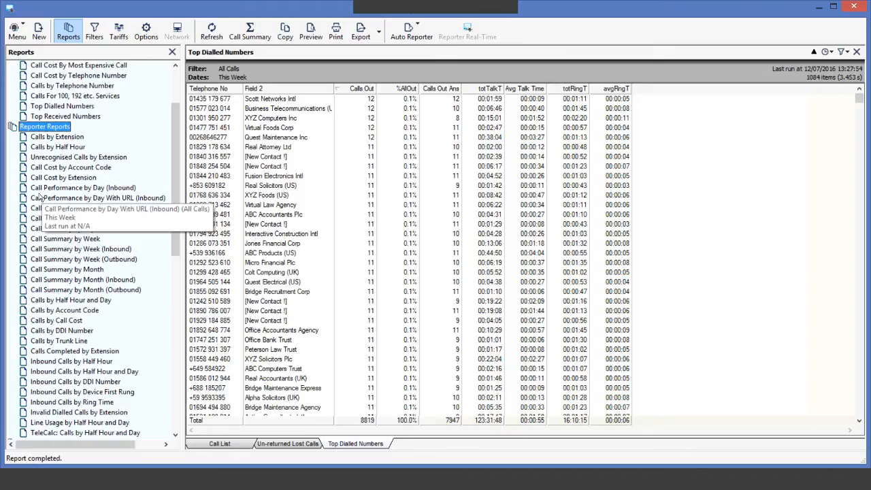
double_click(61, 147)
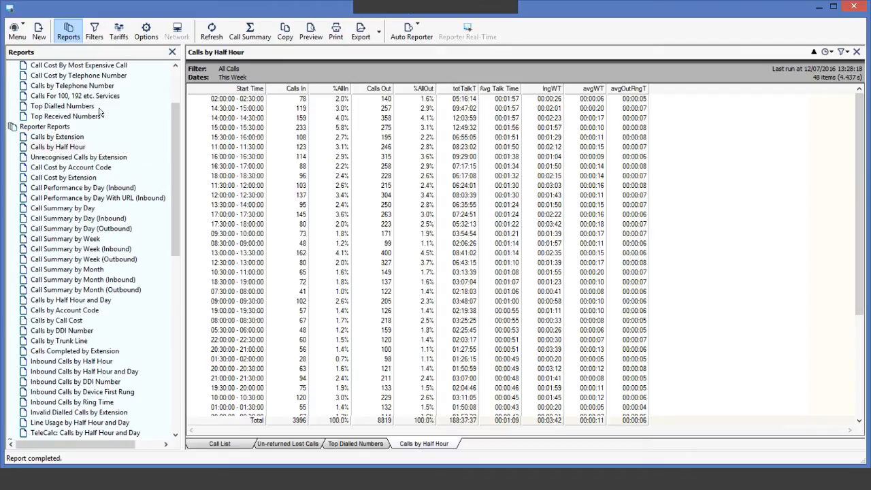
Sort the Calls by Half Hour report by Calls In, highest first, and re-sort it by Avg Talk Time, longest first
click(294, 90)
click(295, 89)
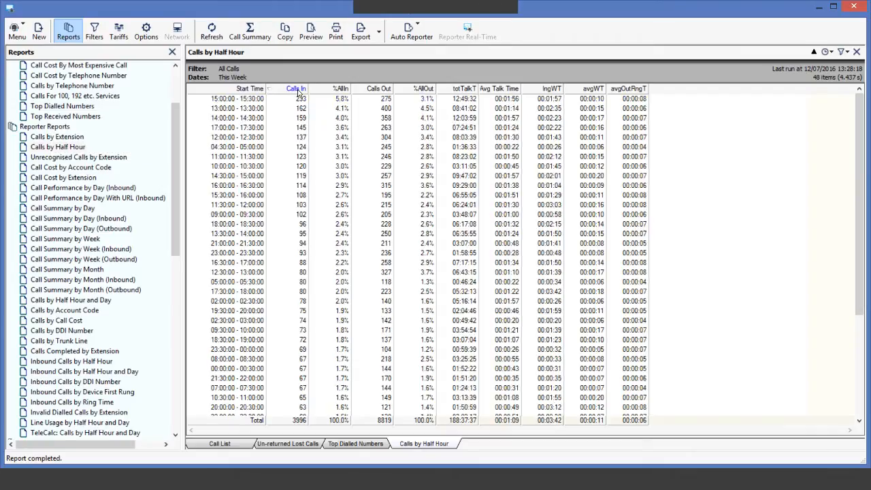
click(285, 101)
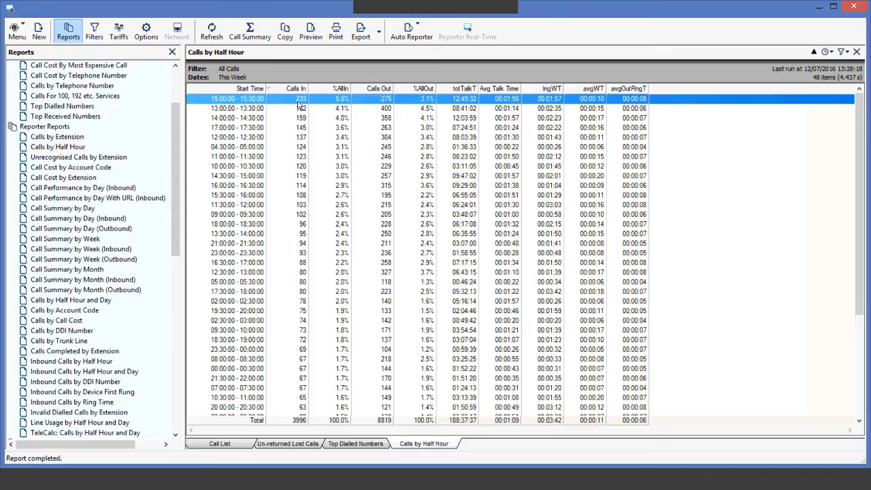
click(509, 92)
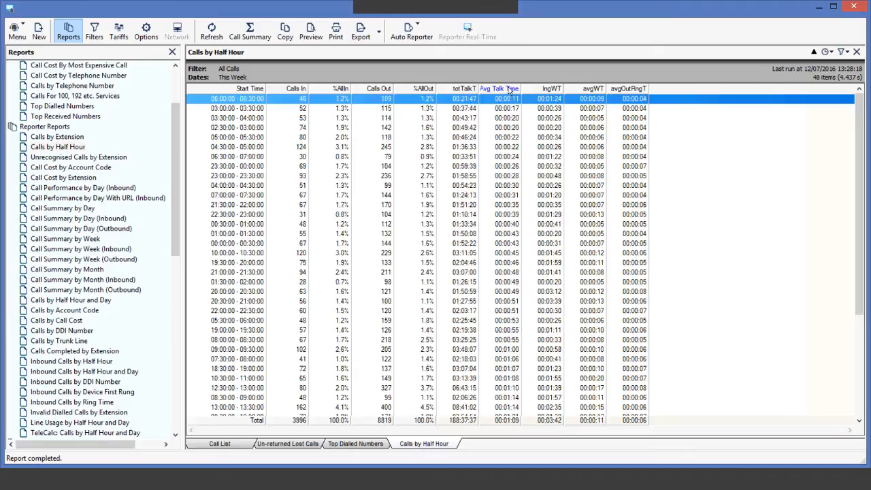
click(511, 90)
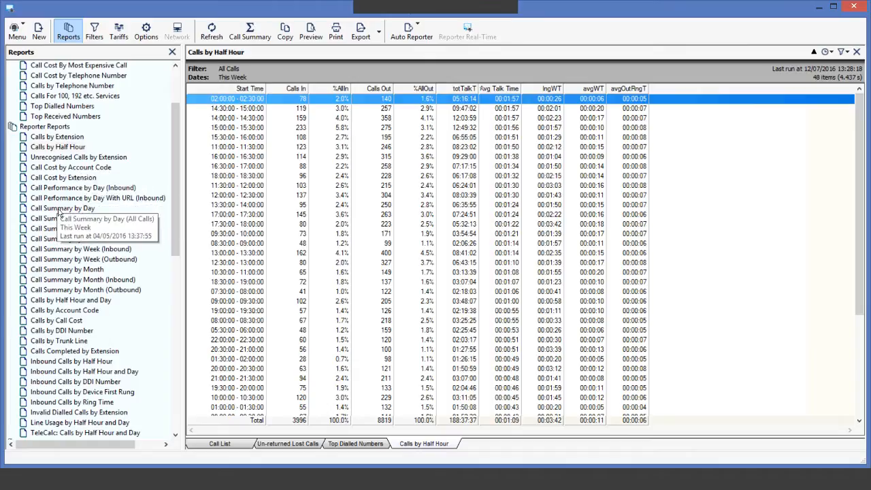
Run the Call Summary by Day, Calls by DDI Number and Calls by Account Code reports from Reporter Reports
double_click(60, 213)
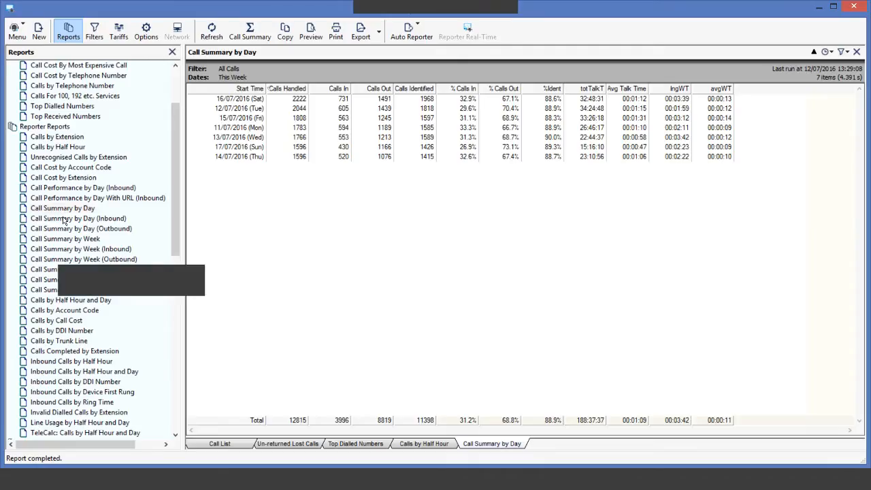
double_click(63, 332)
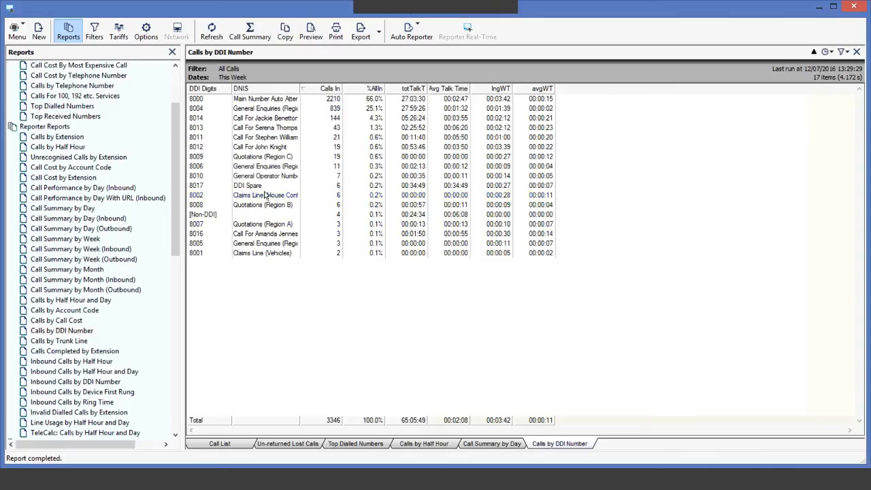
scroll(171, 240, down, 3)
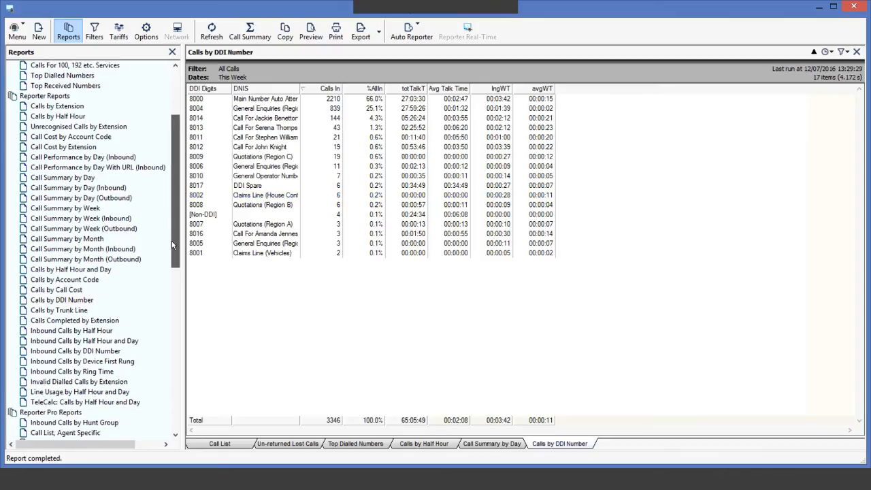
drag(173, 269, 173, 279)
double_click(94, 198)
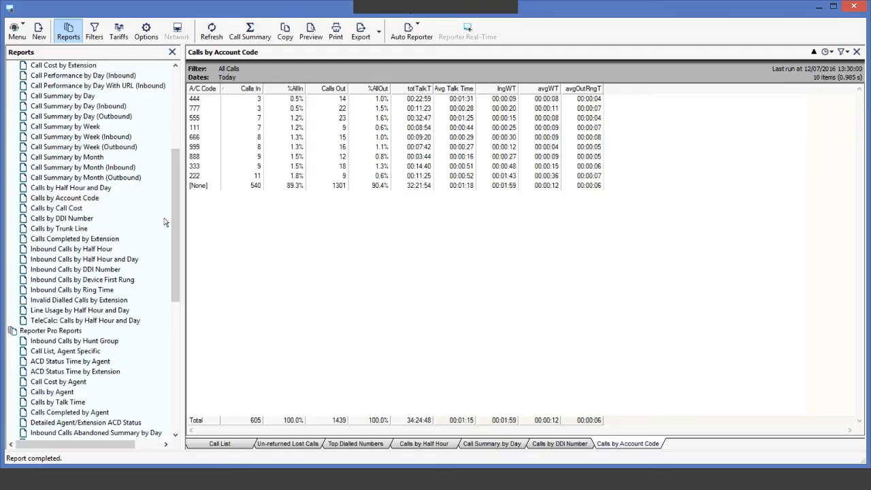
Run the Calls by Agent, Status by Extension, DND Status by Agent and E-mails by Agent reports from Reporter Pro Reports
drag(180, 233, 172, 325)
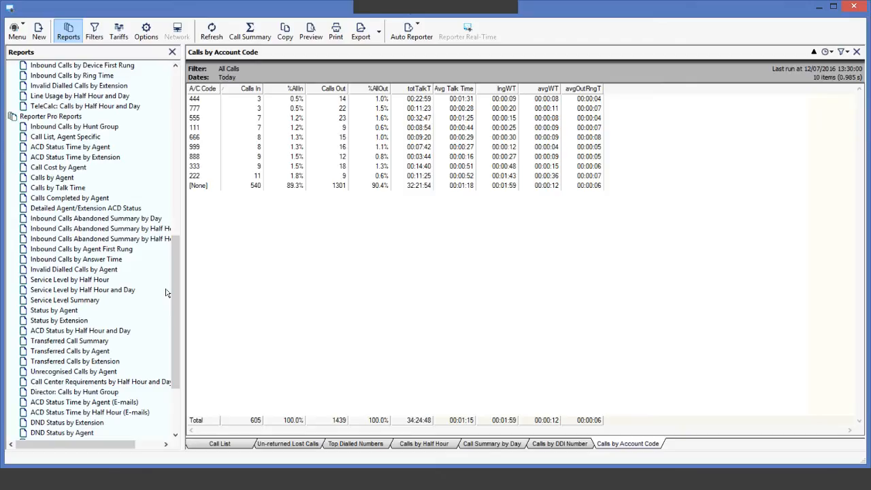
double_click(60, 179)
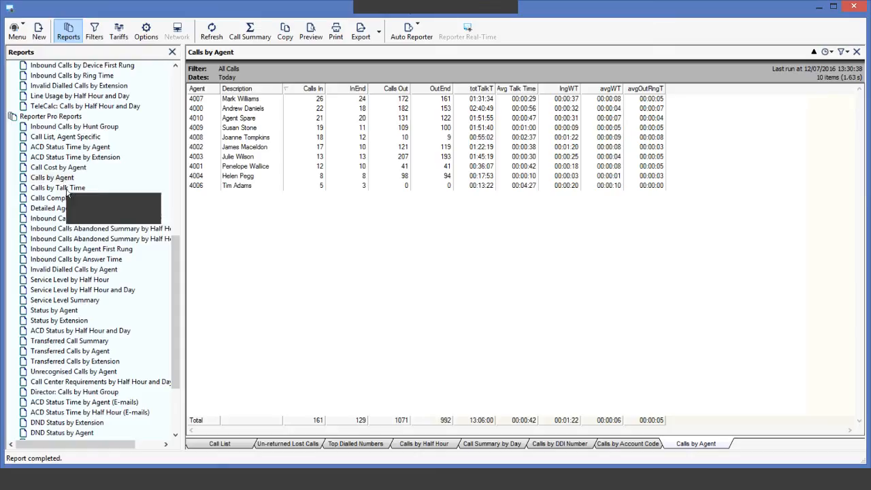
double_click(64, 324)
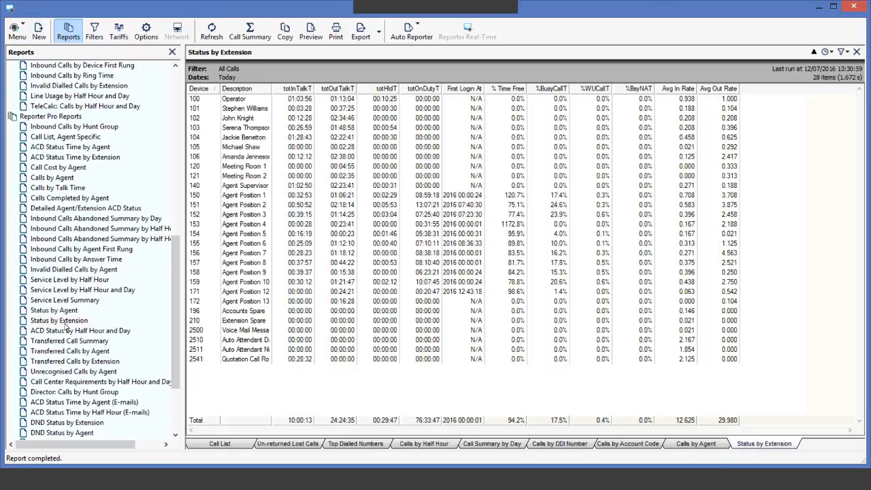
scroll(158, 335, down, 3)
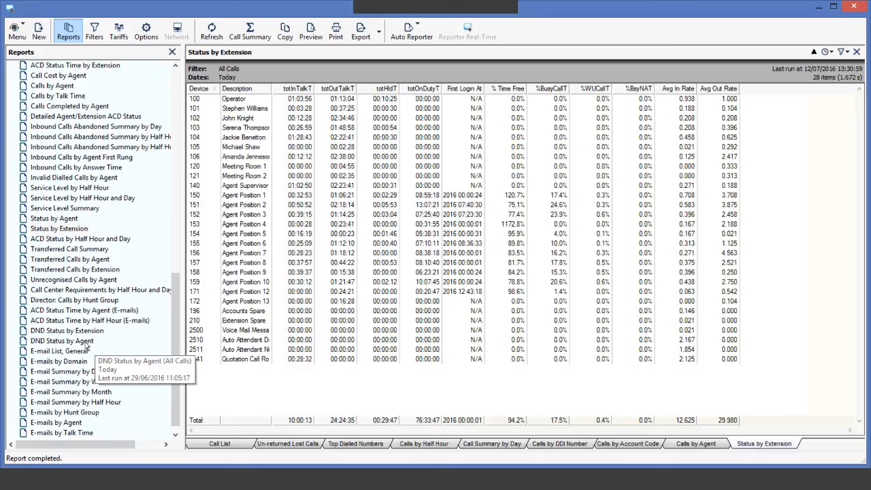
double_click(87, 342)
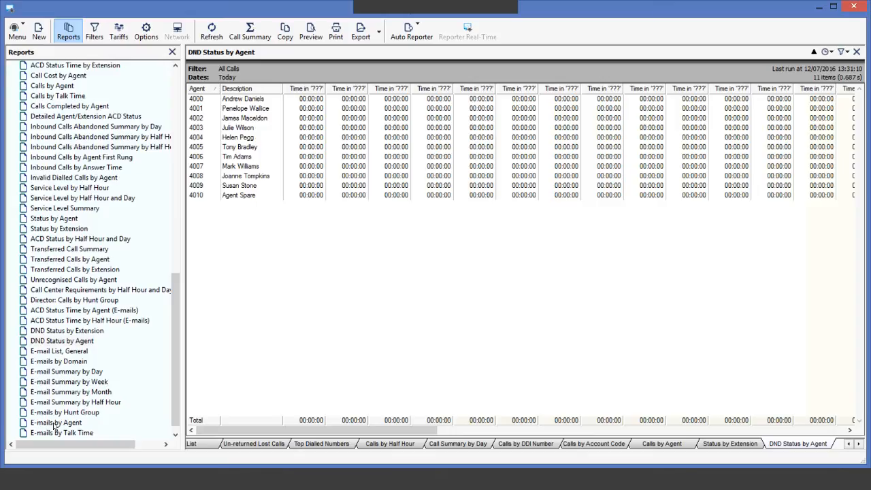
double_click(54, 423)
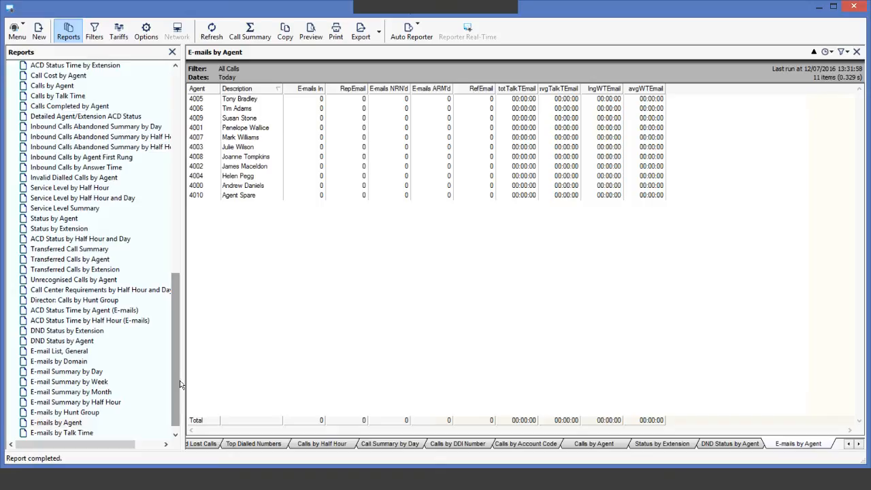
View the custom date range and weekday settings for the E-mails by Agent report without changing them
drag(180, 384, 181, 165)
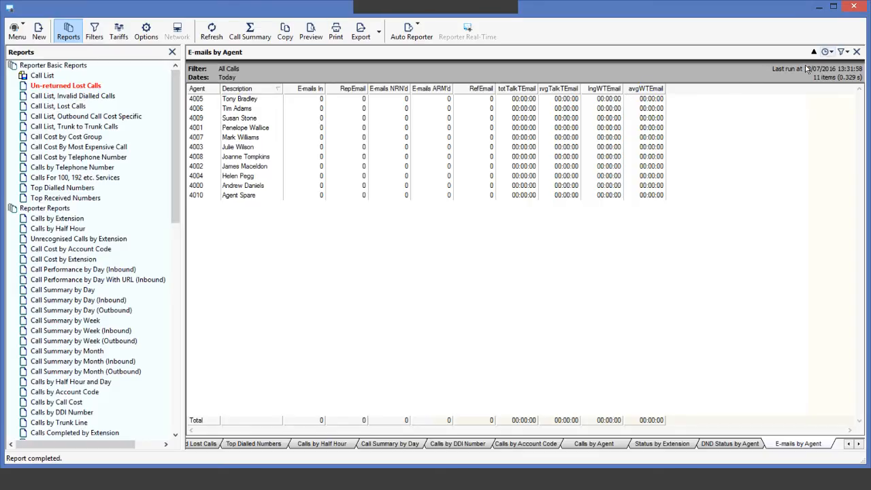
click(828, 54)
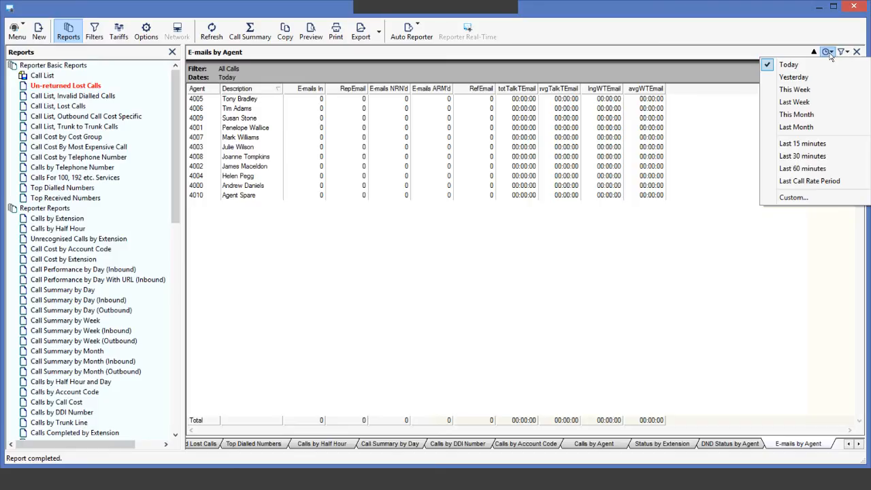
click(832, 197)
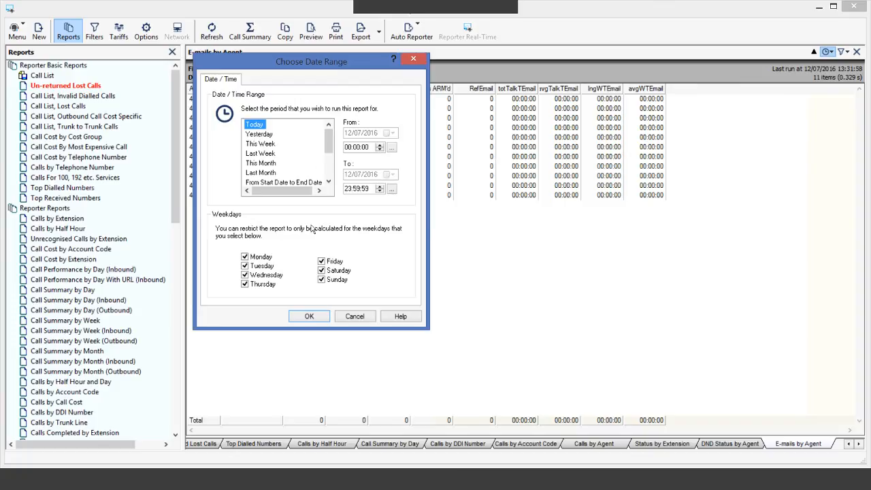
click(353, 317)
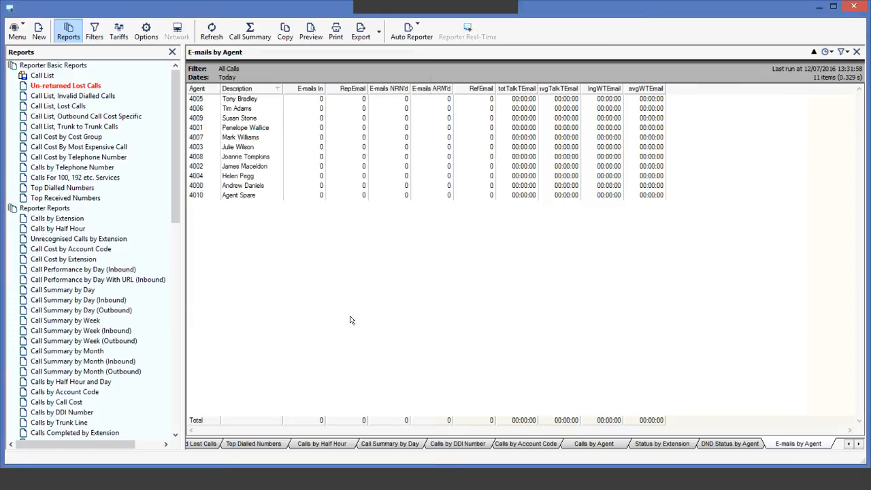
View the file type options in the Export Wizard for the E-mails by Agent report without exporting
click(368, 39)
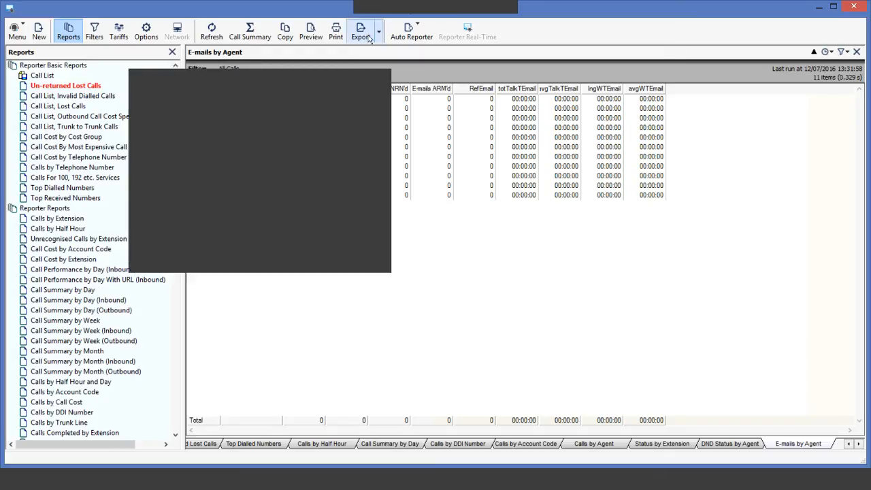
click(325, 258)
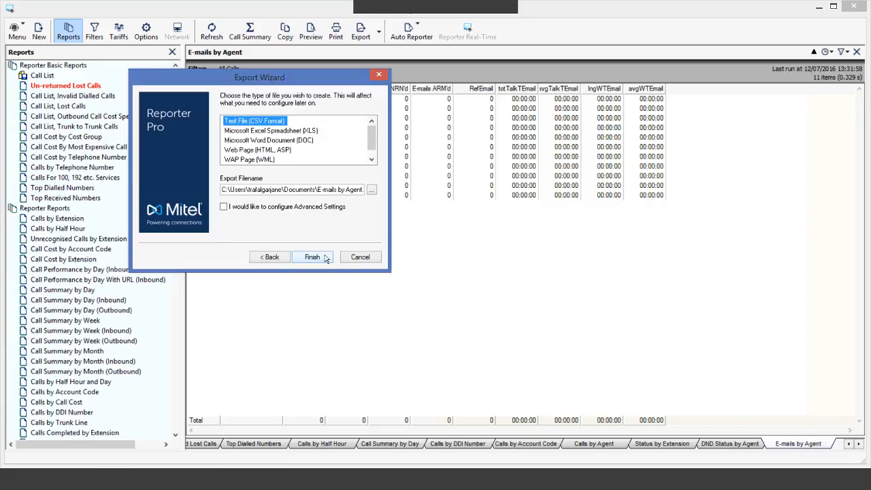
click(361, 257)
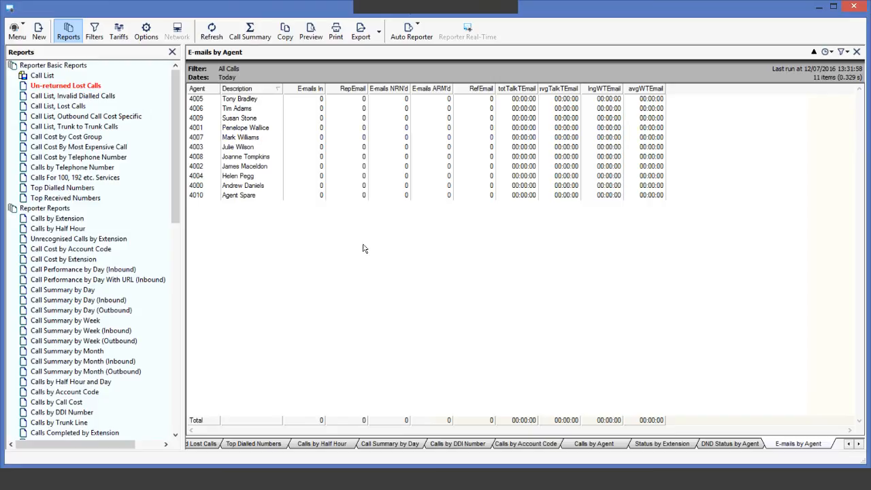
Start a new Auto Reporter schedule named "report" and view its report selection settings
click(416, 31)
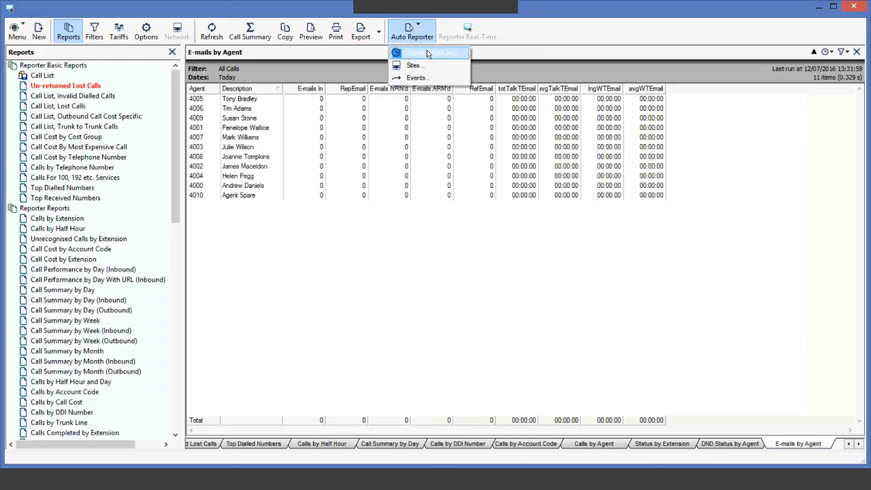
click(427, 53)
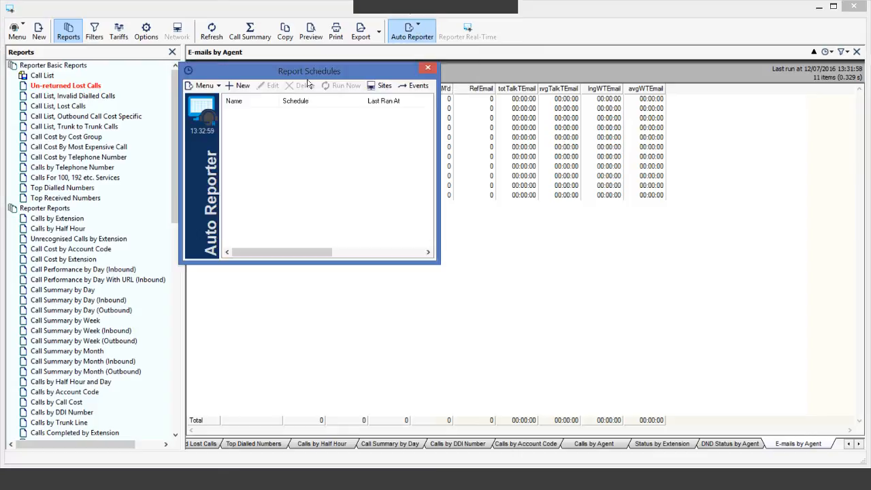
click(238, 86)
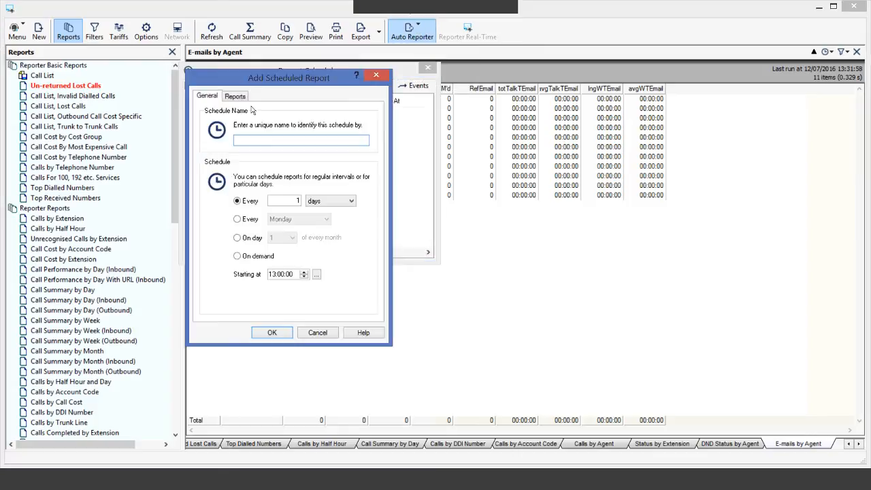
text(report)
click(241, 98)
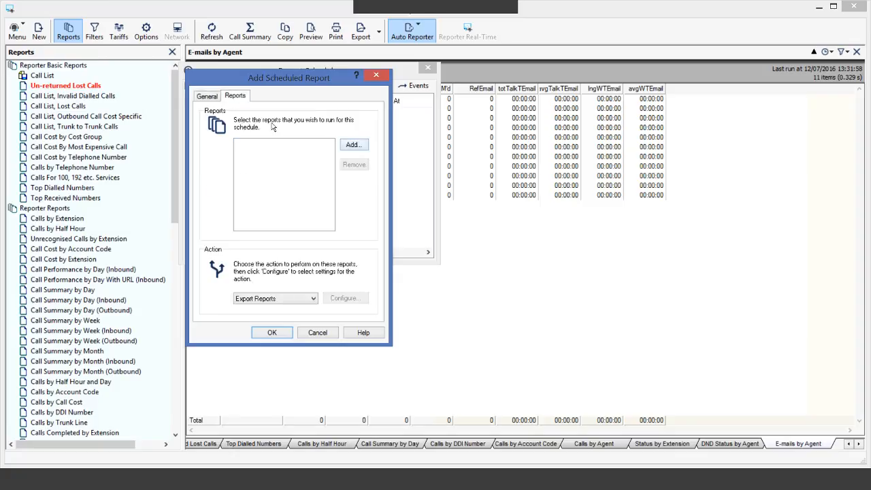
Add the Call List report to the schedule with the E-mail Reports action, and discard the schedule without saving
click(352, 144)
mouse_move(421, 160)
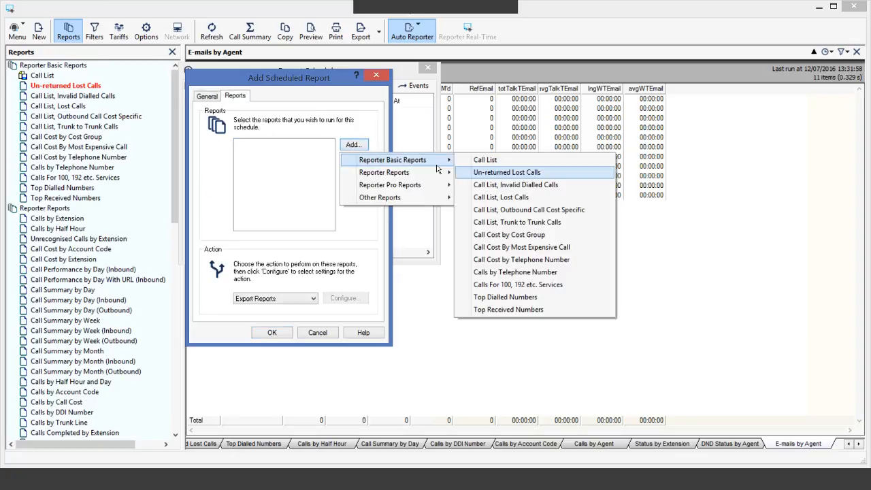
click(485, 160)
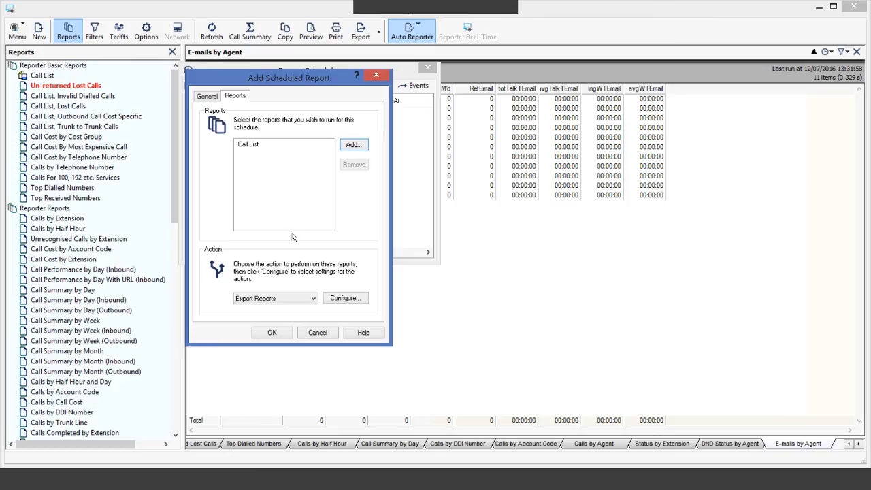
click(313, 299)
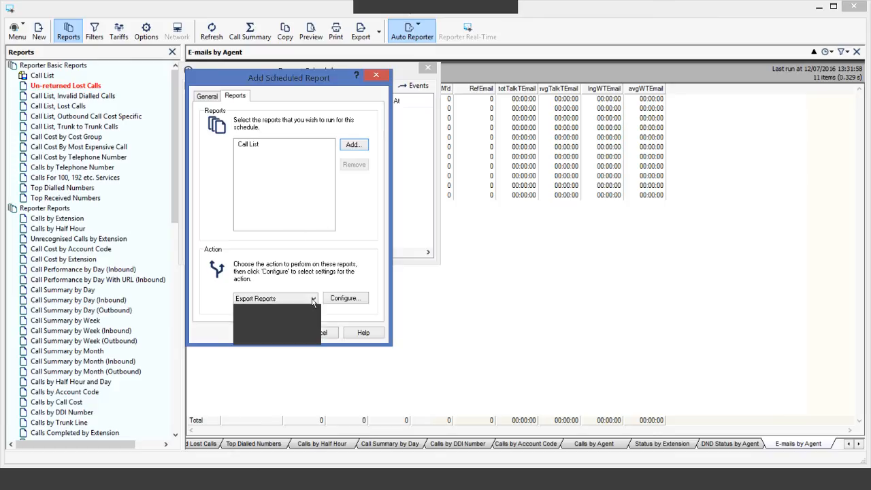
click(268, 332)
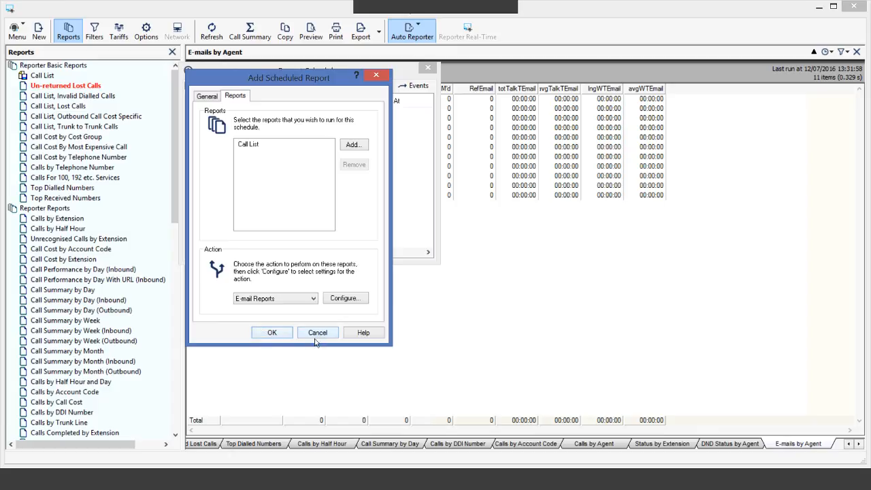
click(317, 333)
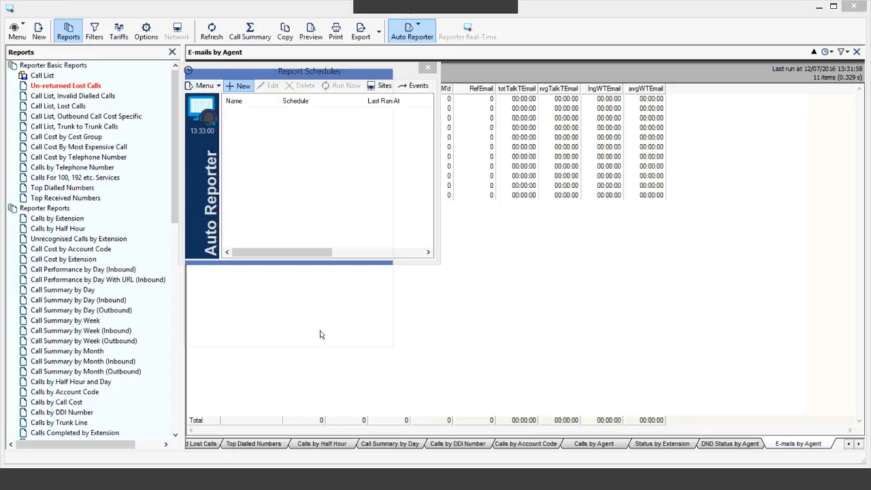
click(427, 67)
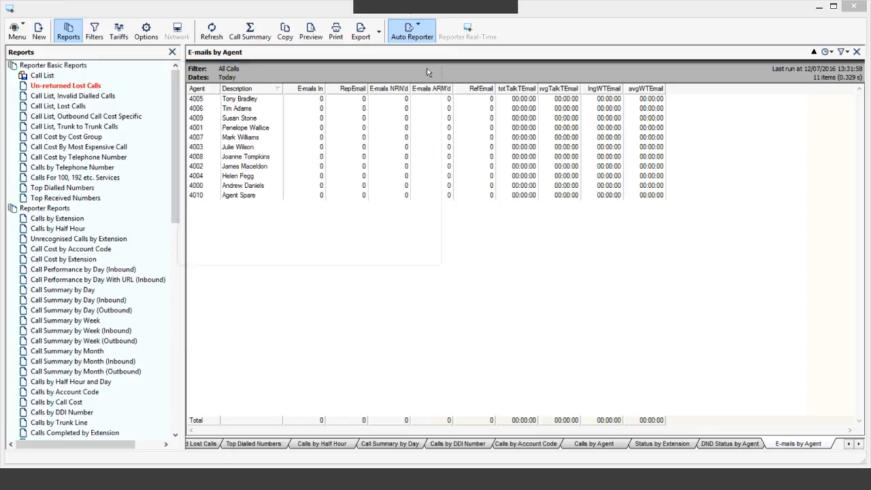